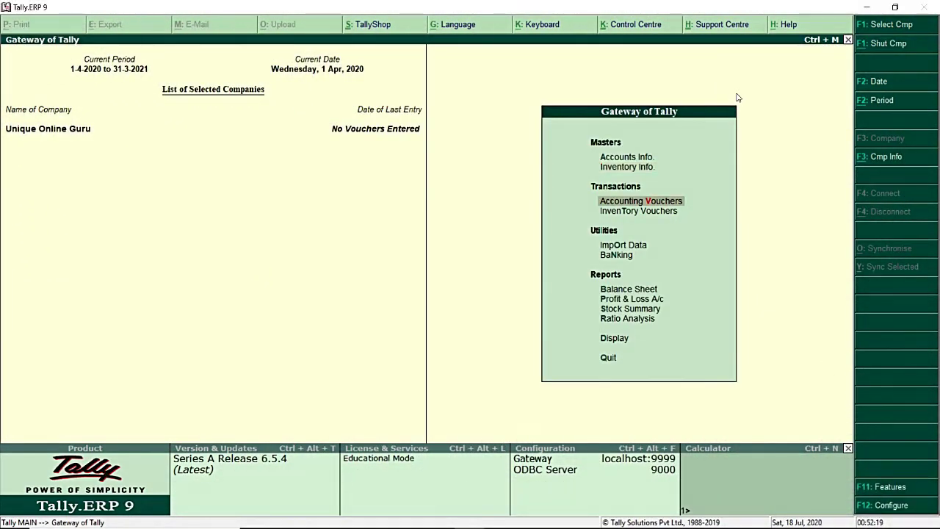
- Start a sales voucher with reference number ref/001 and choose Pqr Ltd. as the party account
key(Return)
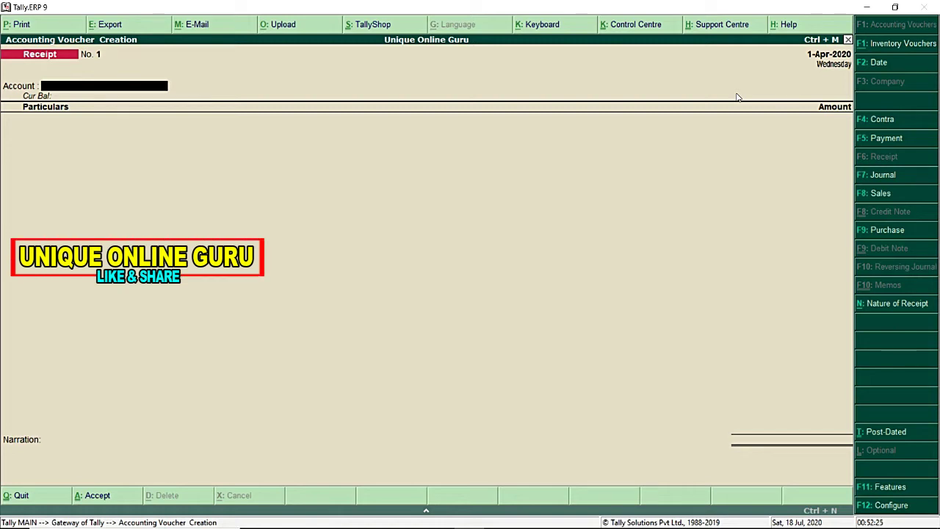
key(F8)
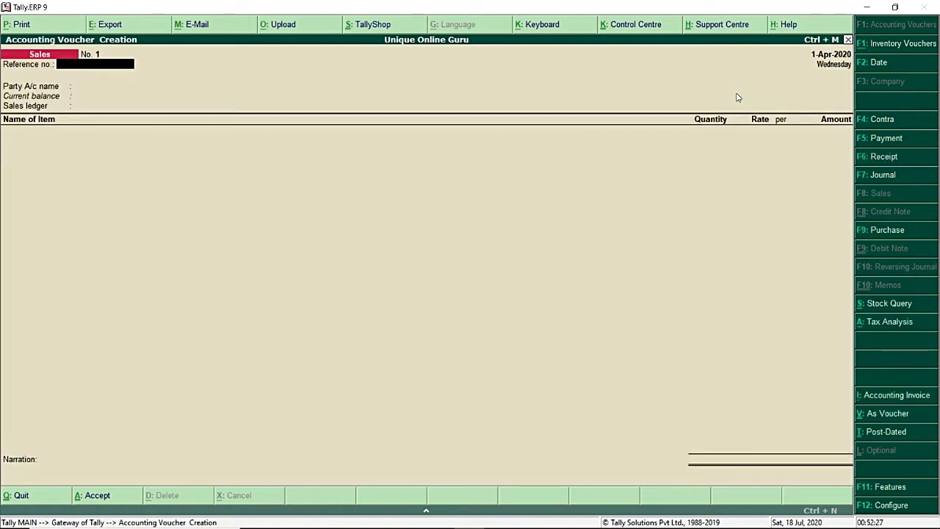
text(ref/001)
key(Return)
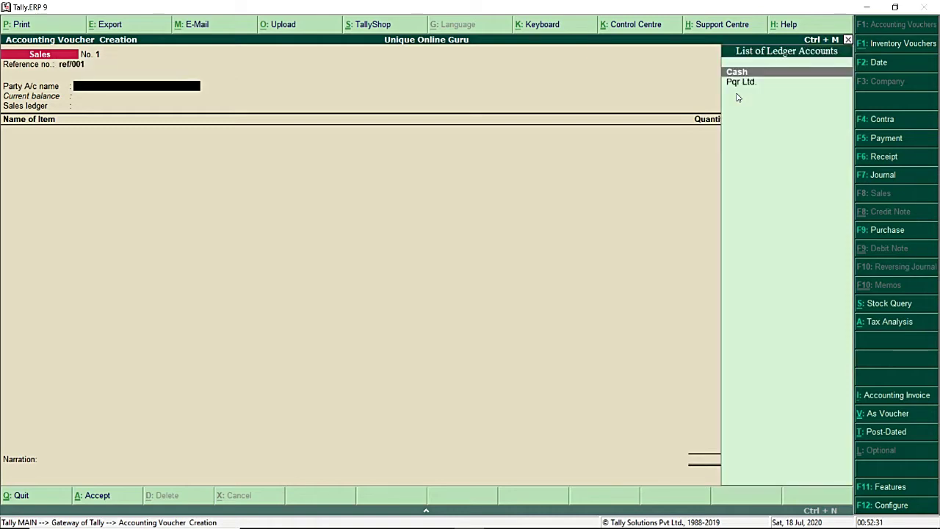
key(Down)
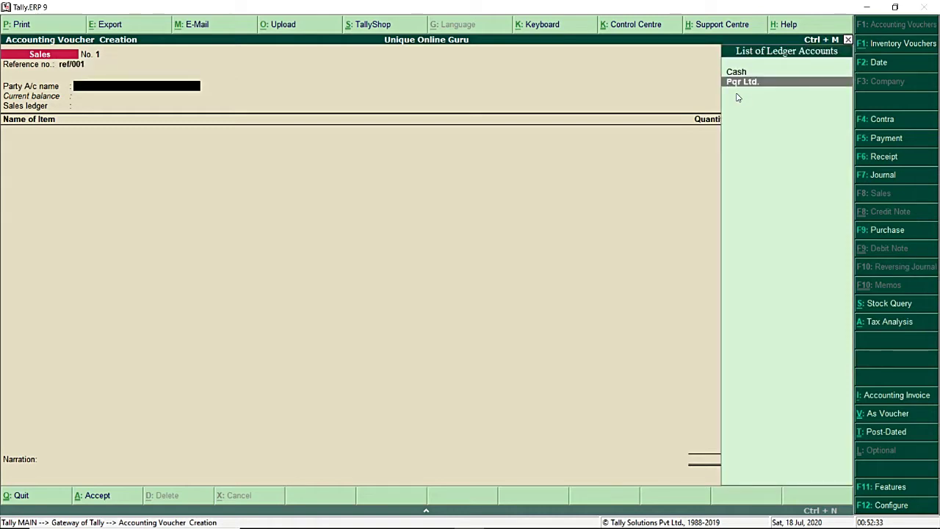
key(Return)
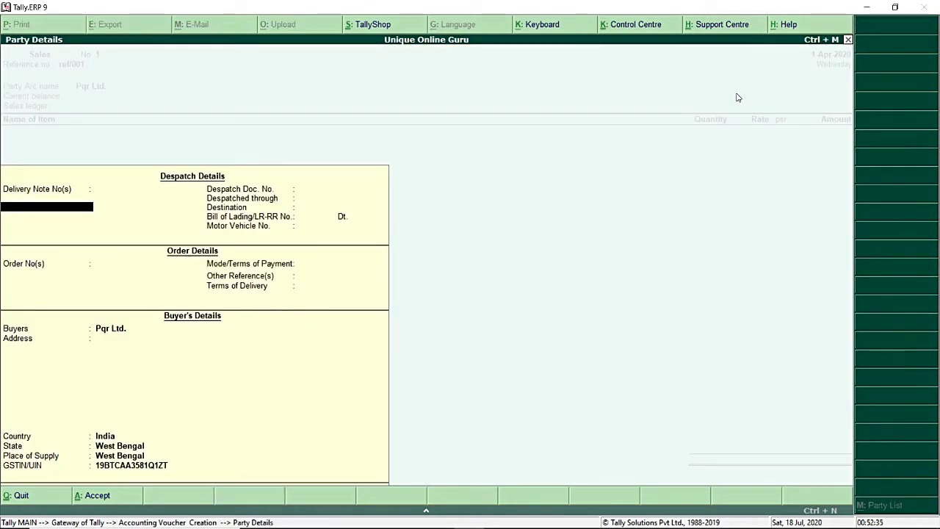
- Accept the party details with despatch and order fields left blank, and choose Sales as the sales ledger
key(Return)
key(Return)
key(Return)
key(Return)
key(Return)
key(Return)
key(Return)
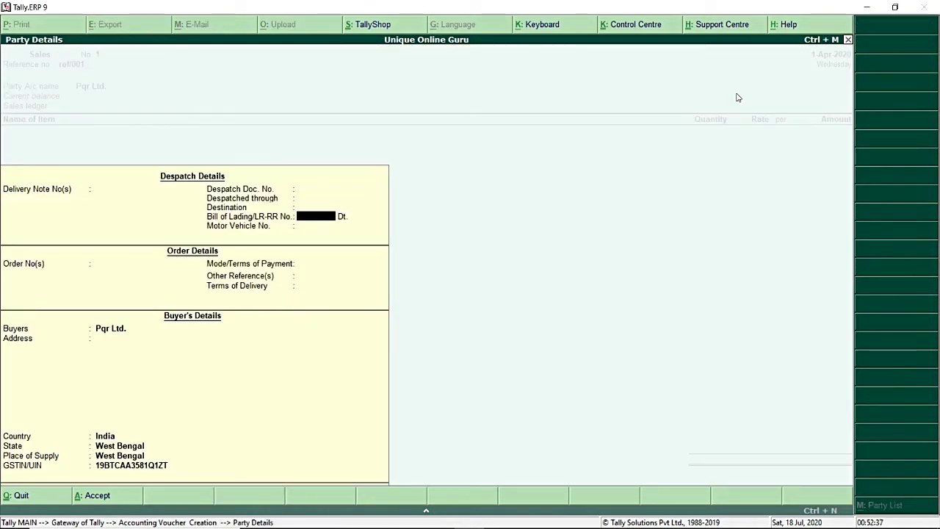
key(Return)
key(Return)
key(Return)
key(Return)
key(Return)
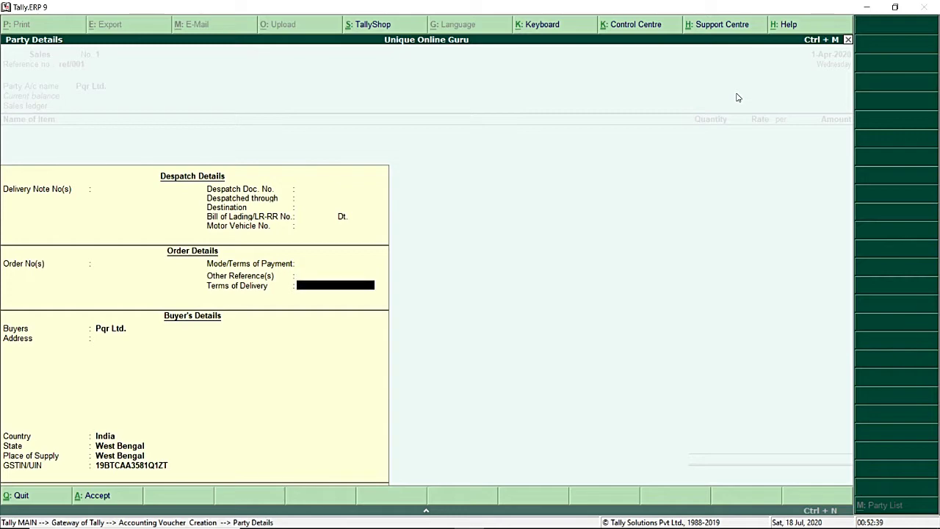
key(Return)
key(Return)
key(Return)
key(Return)
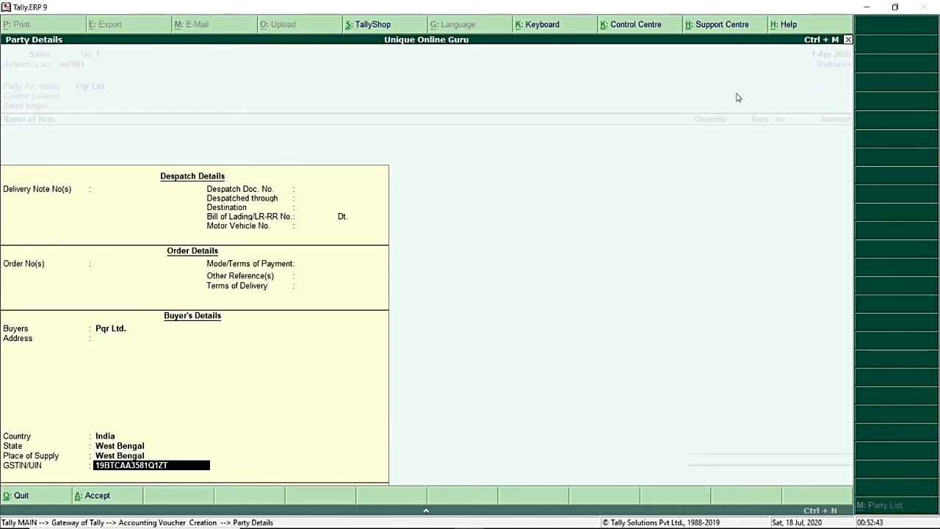
key(Return)
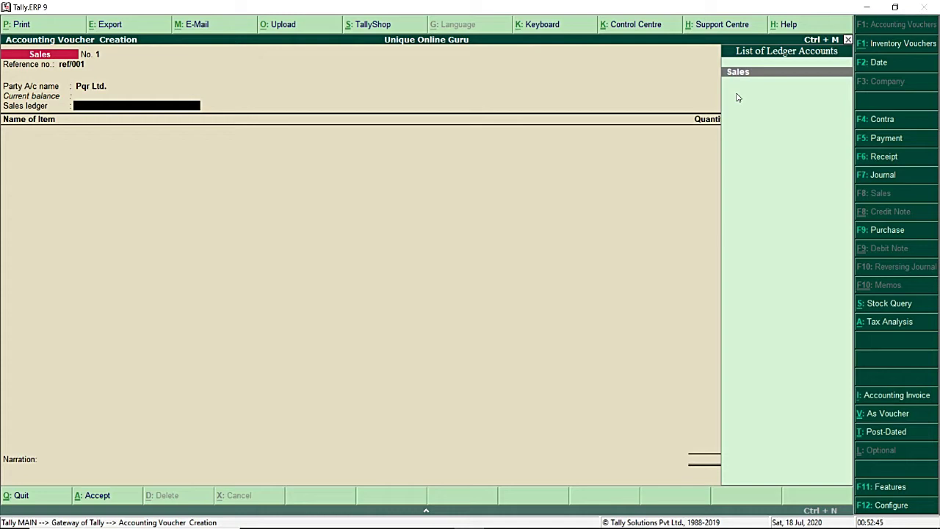
key(Return)
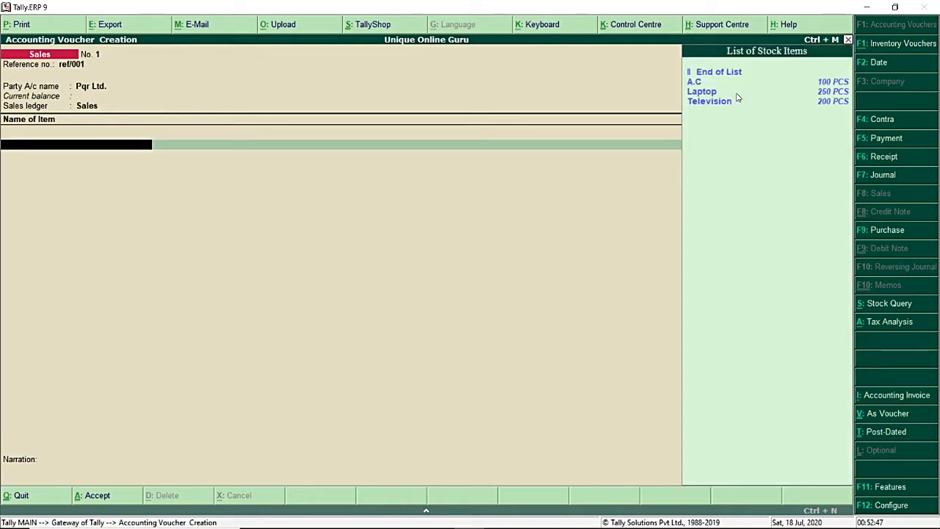
- Add the Television item to the sales voucher with a quantity of 200 PCS at a rate of 35,000
key(Down)
key(Down)
key(Down)
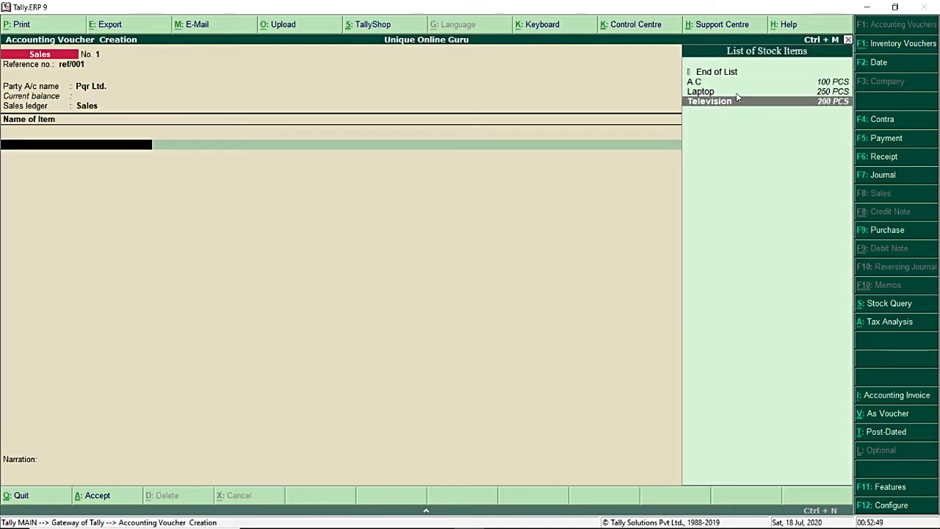
key(Return)
text(200)
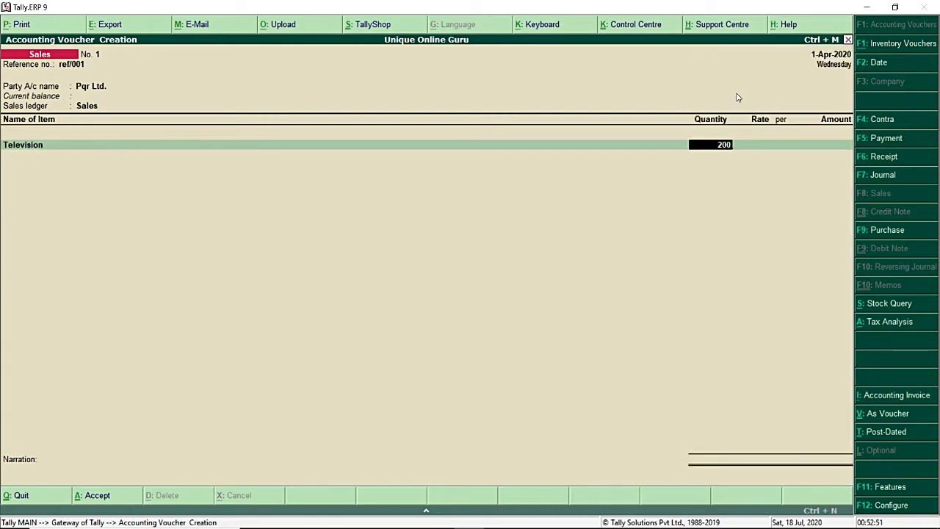
key(Return)
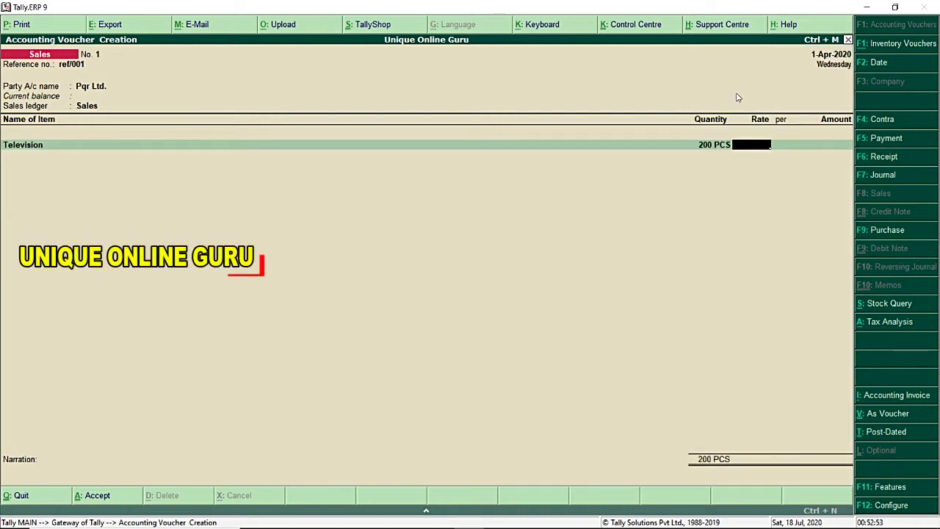
text(35,000)
key(Return)
key(Return)
key(Return)
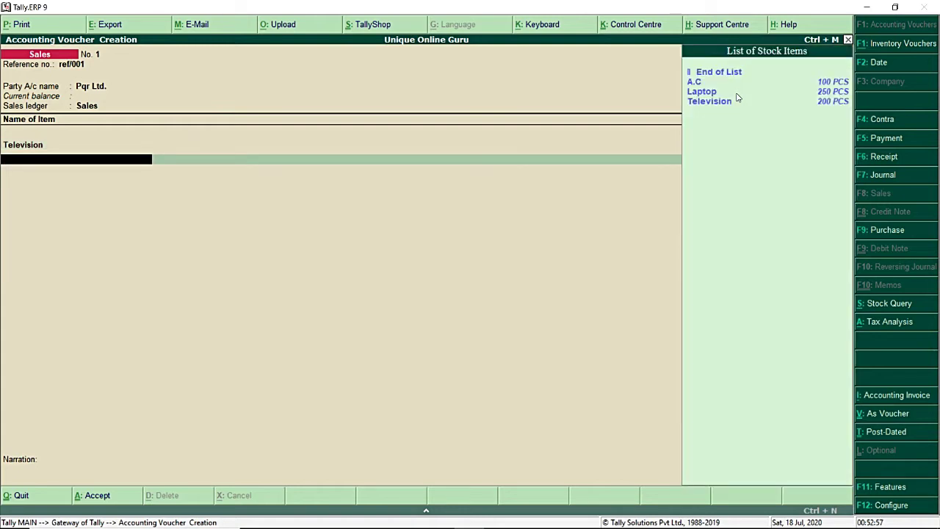
- Add the A.C item to the sales voucher with a quantity of 100 PCS at a rate of 40,000
key(Down)
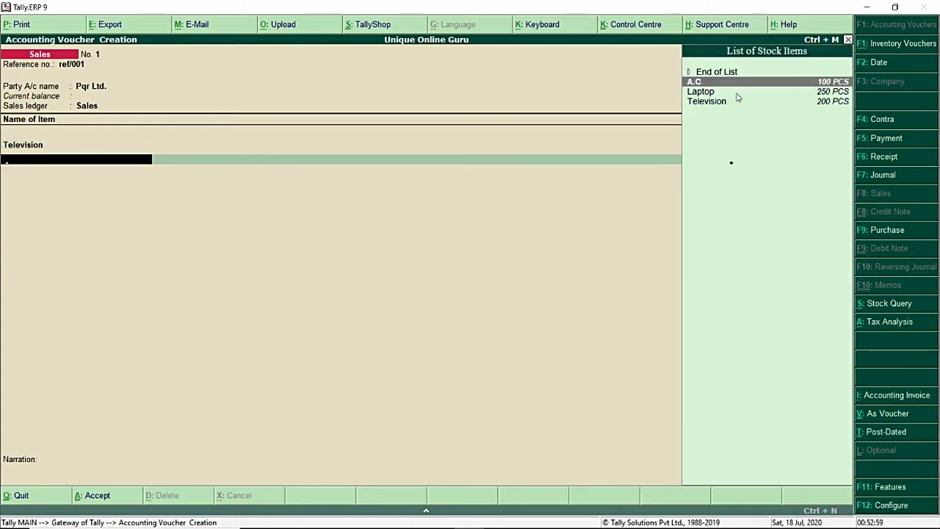
key(Return)
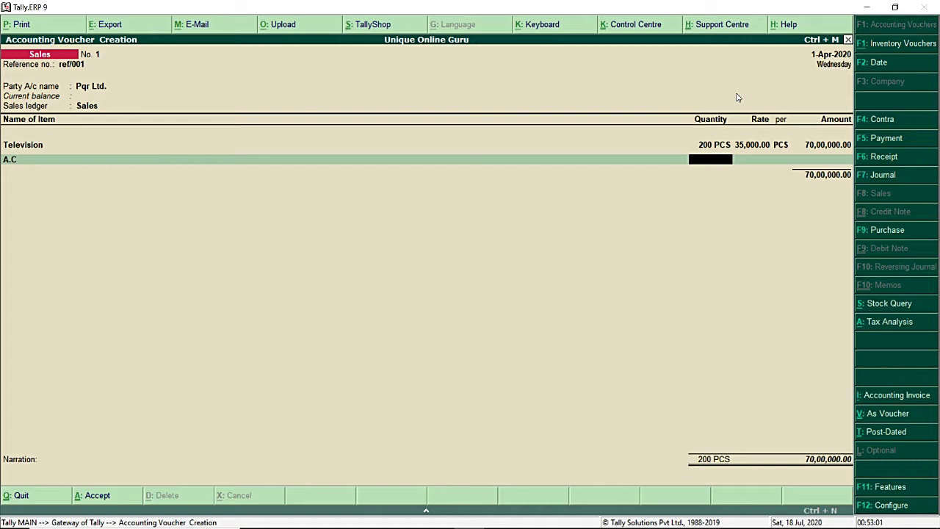
text(100)
key(Return)
text(40,000)
key(Return)
key(Return)
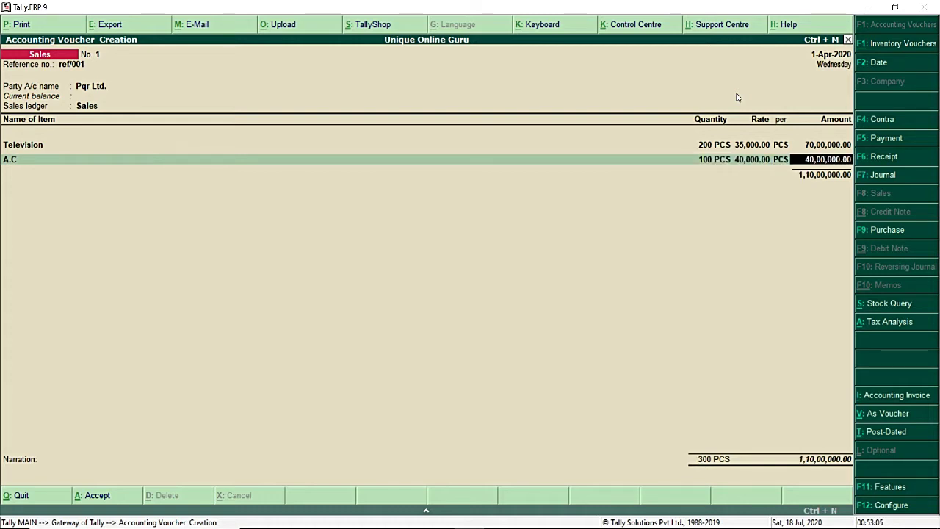
key(Return)
- Add the Laptop item to the sales voucher with a quantity of 250 PCS at a rate of 30,000
key(Down)
key(Down)
key(Return)
text(250)
key(Return)
text(30,000)
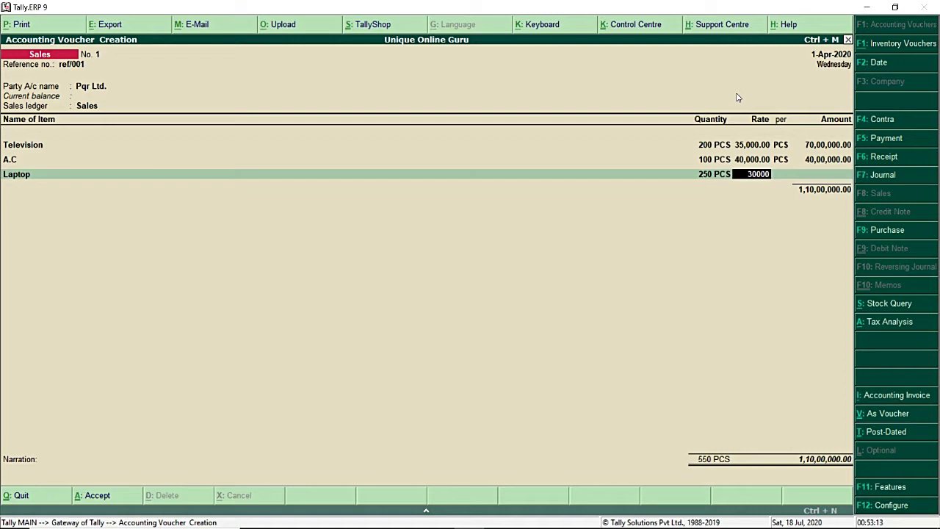
key(Return)
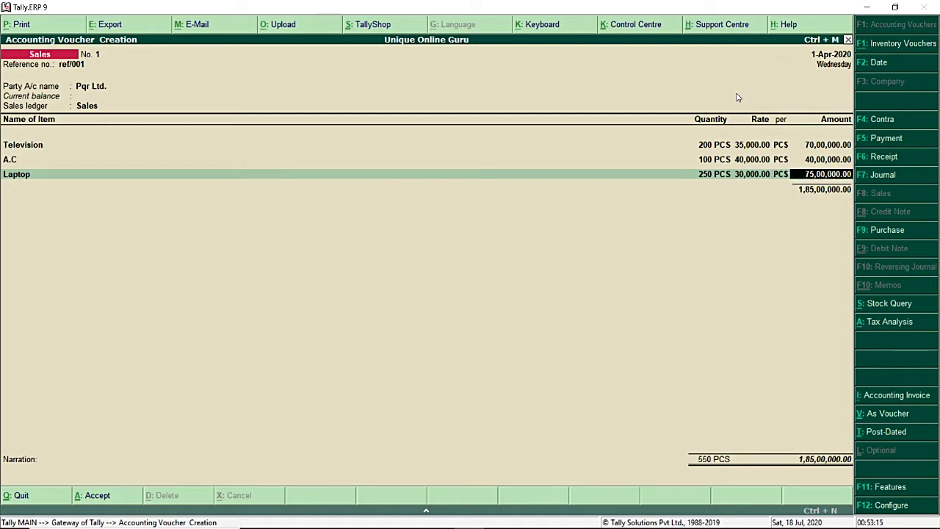
key(Return)
- End the item list and add the Igst ledger with its calculated tax amount below the items
key(Return)
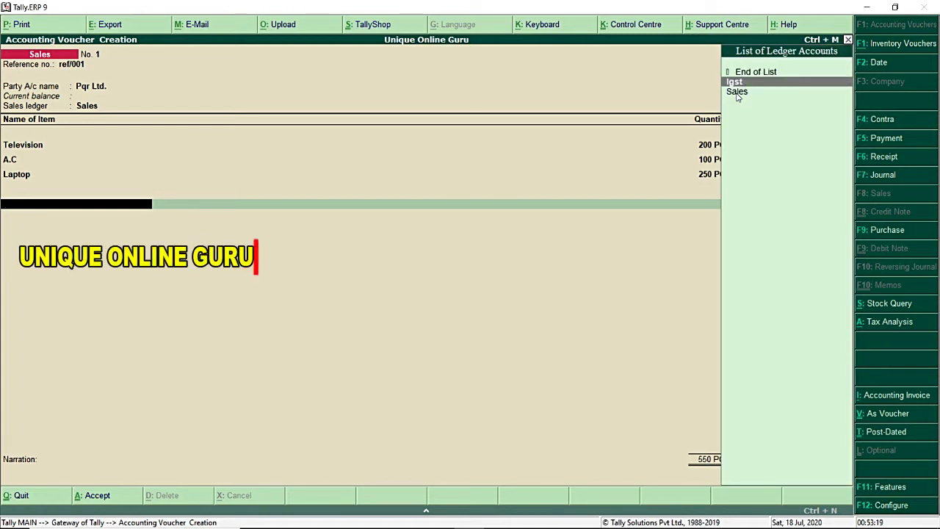
key(Return)
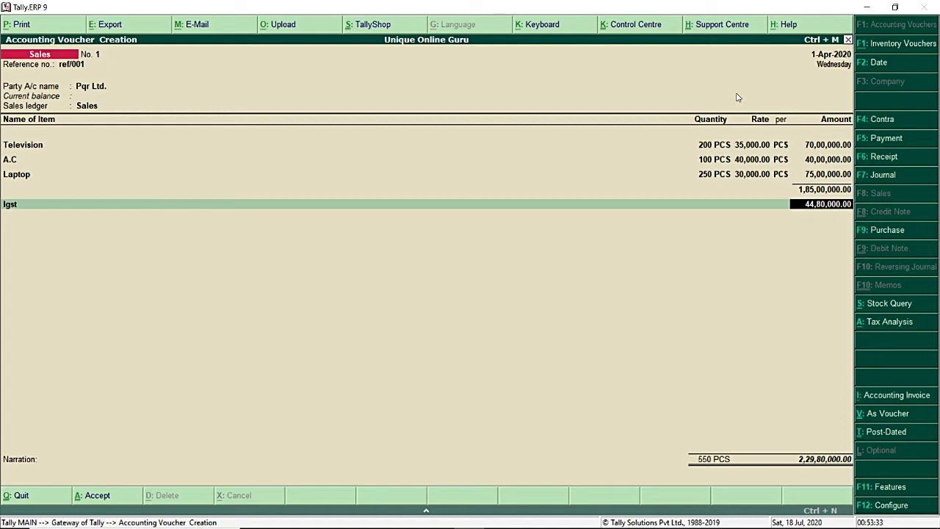
key(Return)
key(Return)
key(Return)
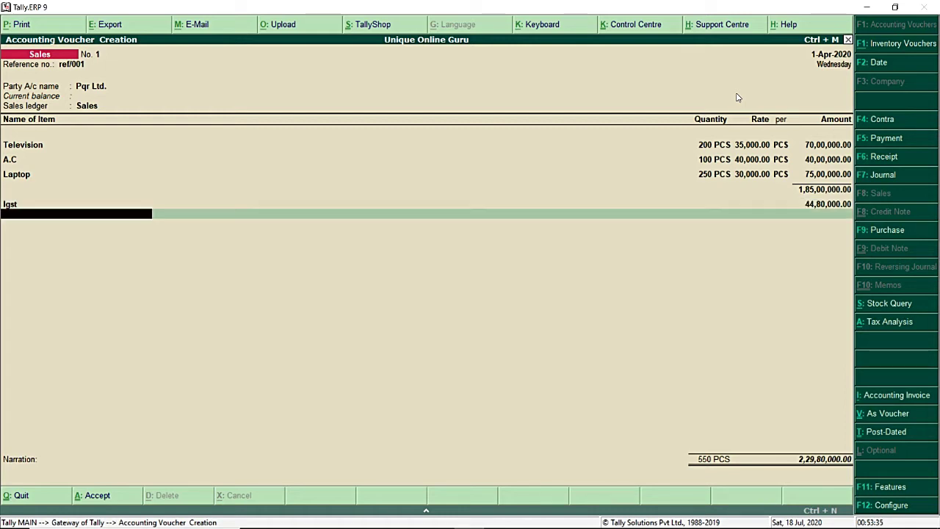
- Enter the narration "being goods sold to pqr ltd" and save the sales voucher
text(being goods sol)
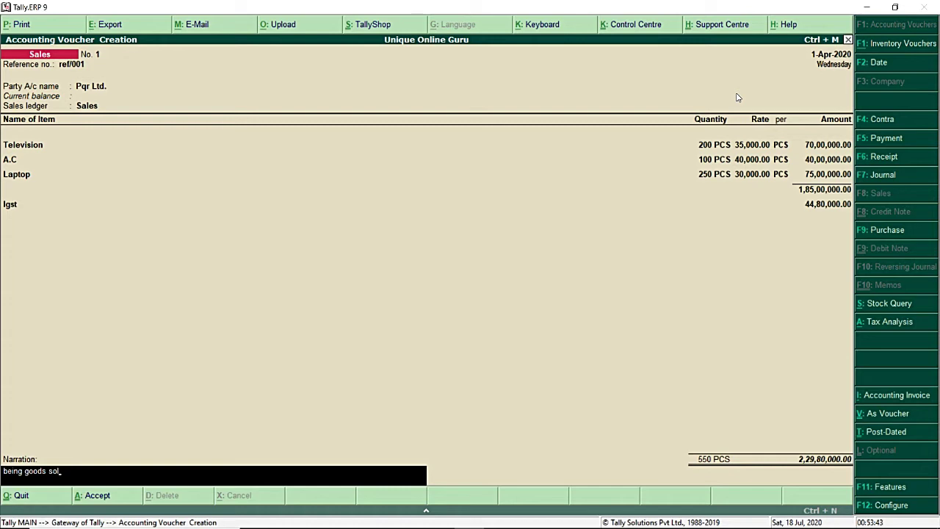
text(d to pqr ltd)
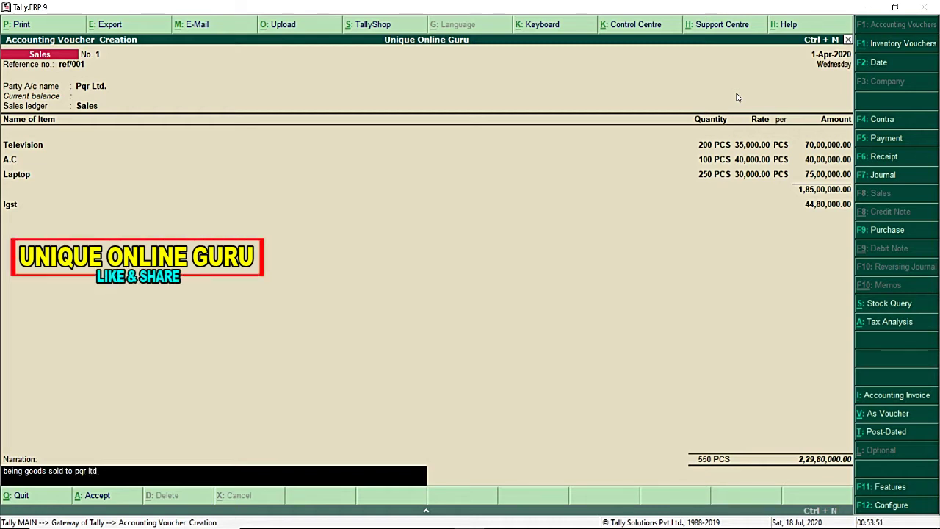
key(Return)
key(Return)
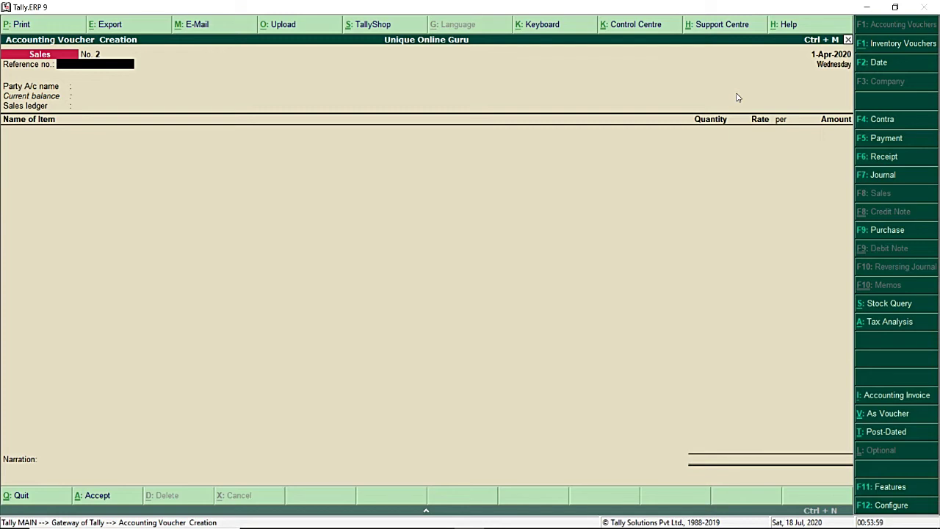
- Create a receipt voucher into the Cash account, crediting Pqr Ltd. with 2,29,80,000
key(F7)
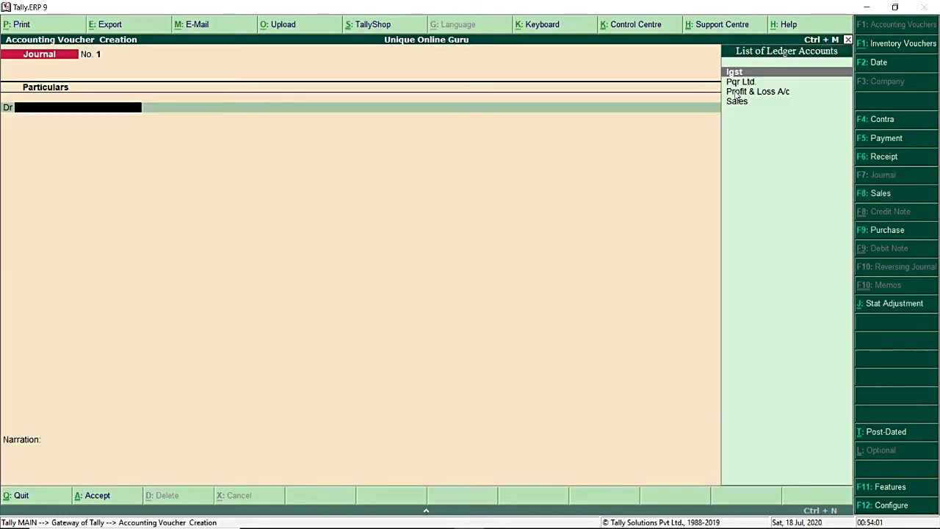
key(F6)
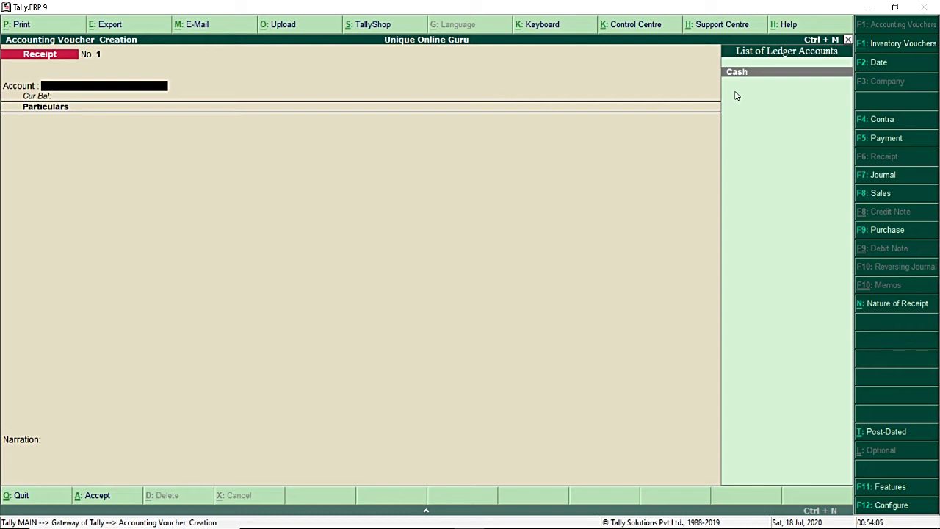
key(Return)
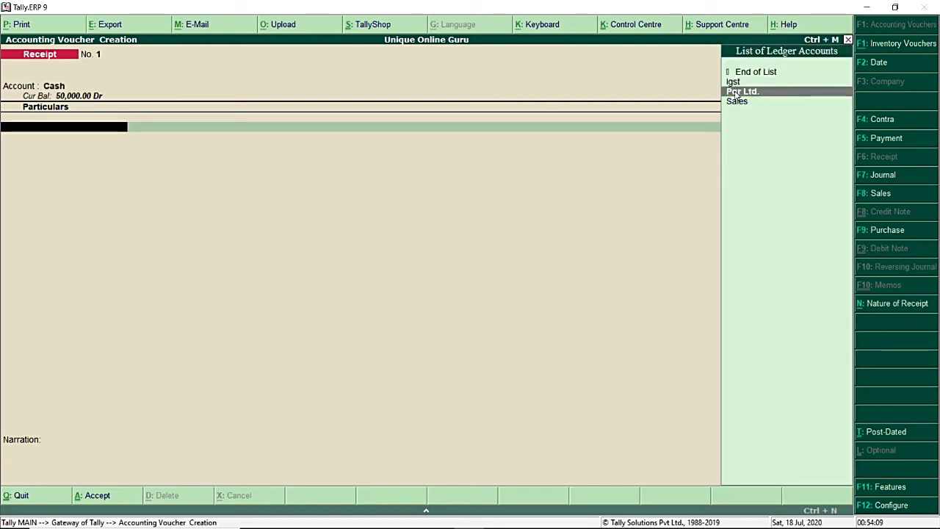
click(737, 91)
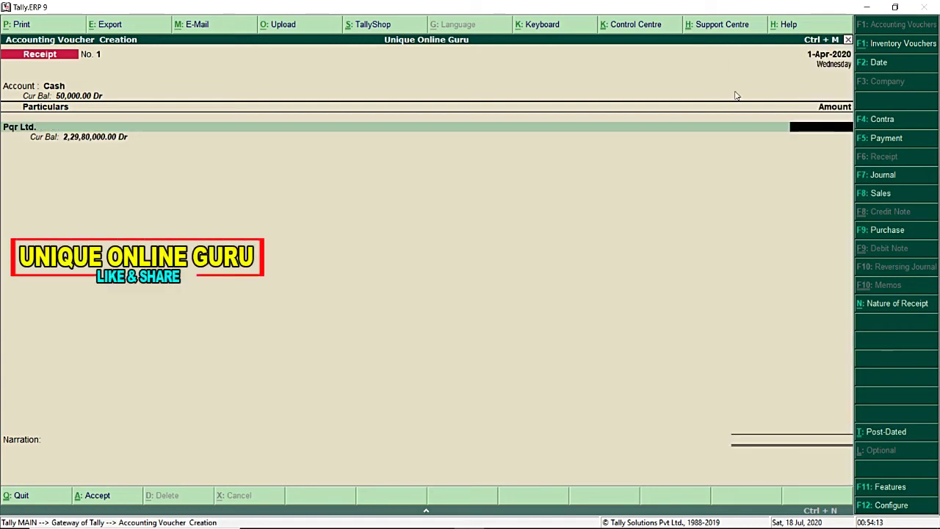
text(229)
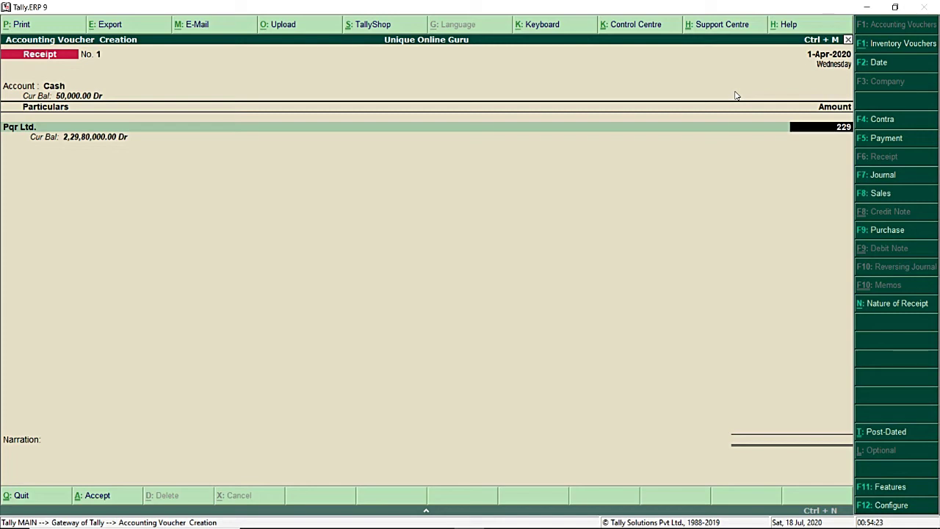
text(80,000)
key(Return)
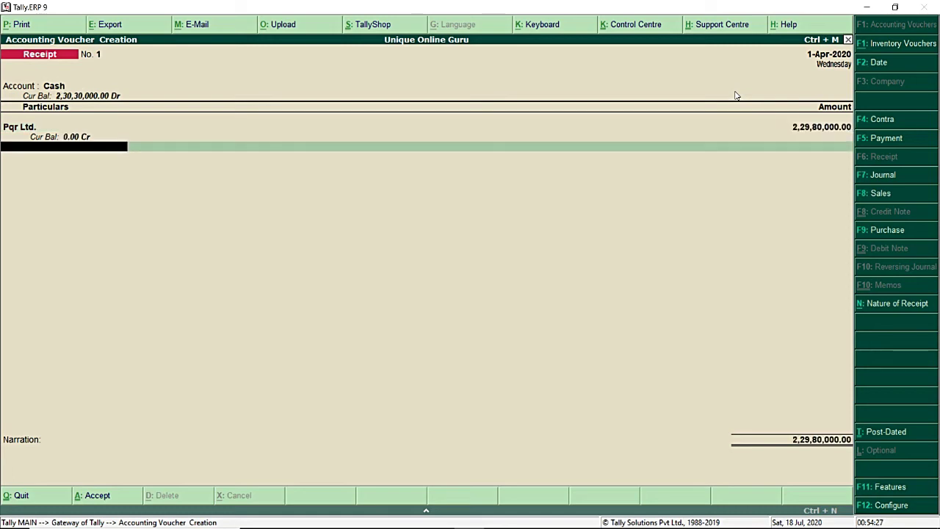
- Enter the narration "being payment received by pqr ltd", save the receipt voucher and return to the Gateway of Tally
key(Return)
text(being pa)
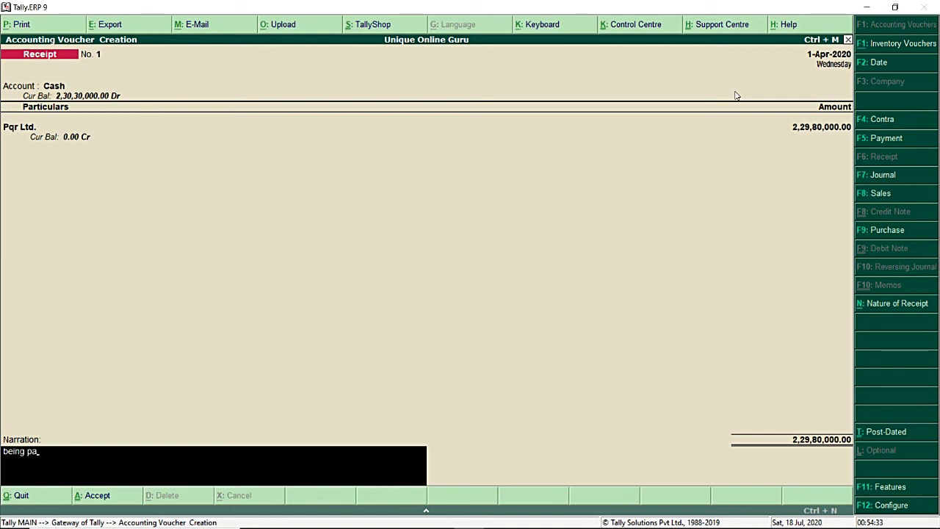
text(ymen)
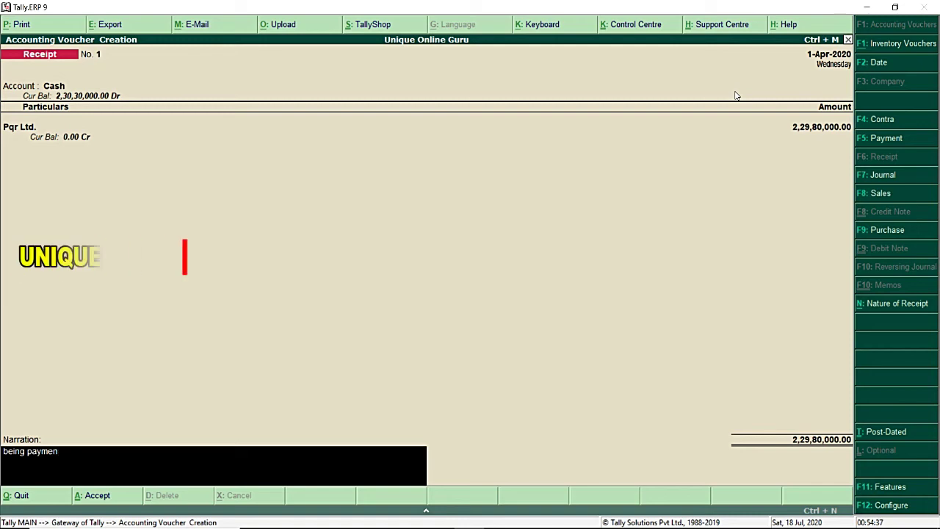
text(t re)
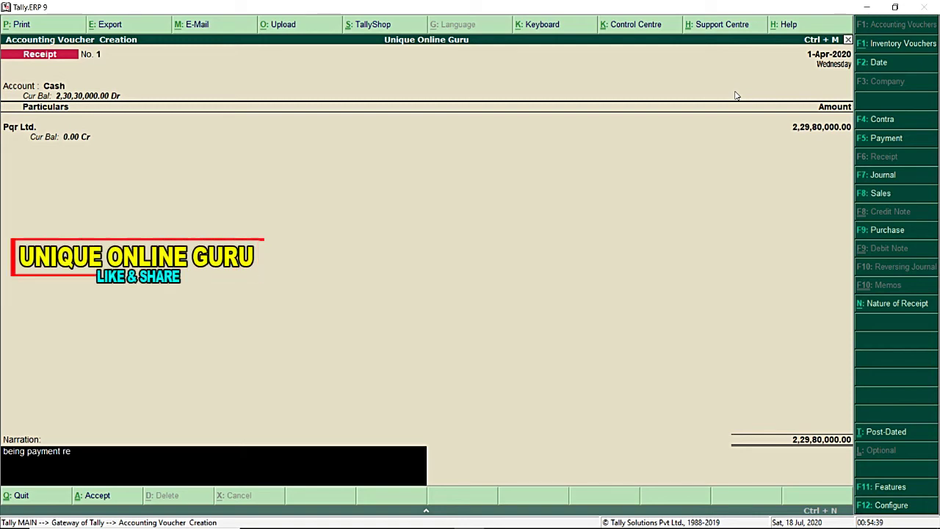
text(ceived by)
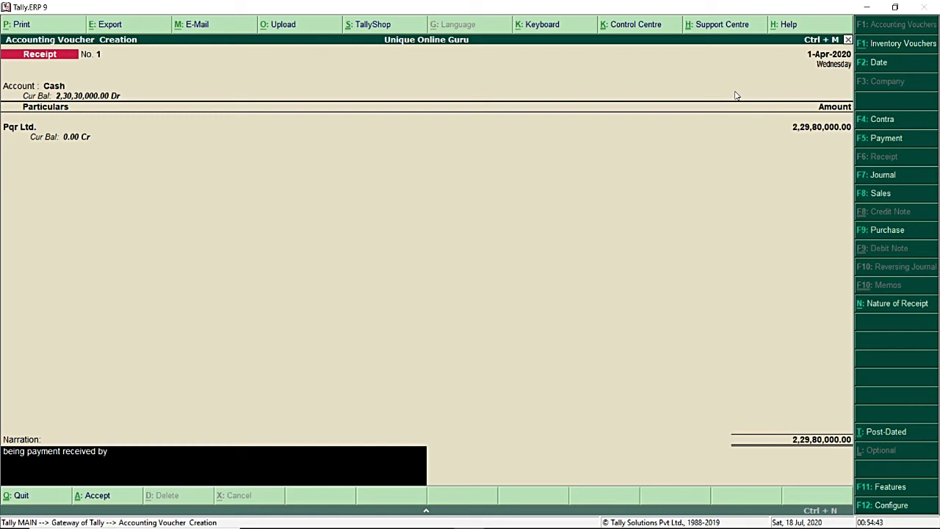
text( pqr)
key(Return)
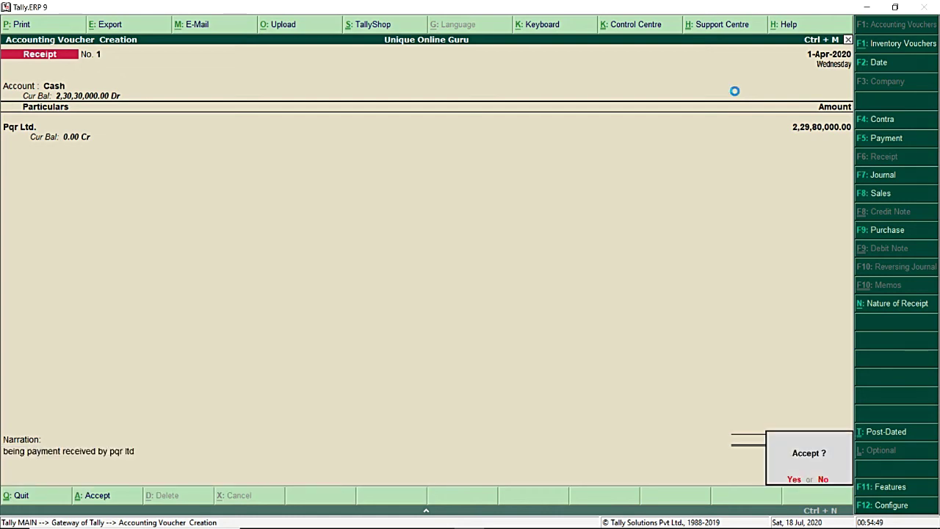
key(Return)
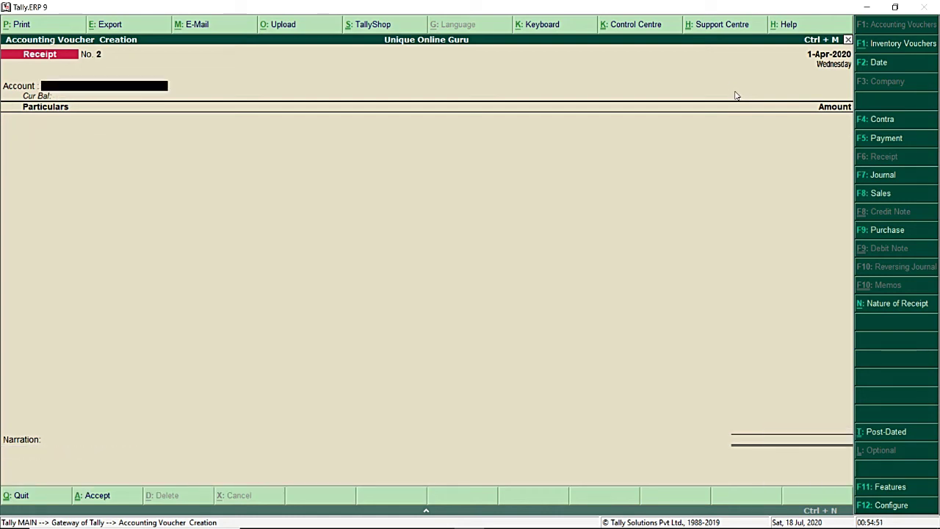
key(Escape)
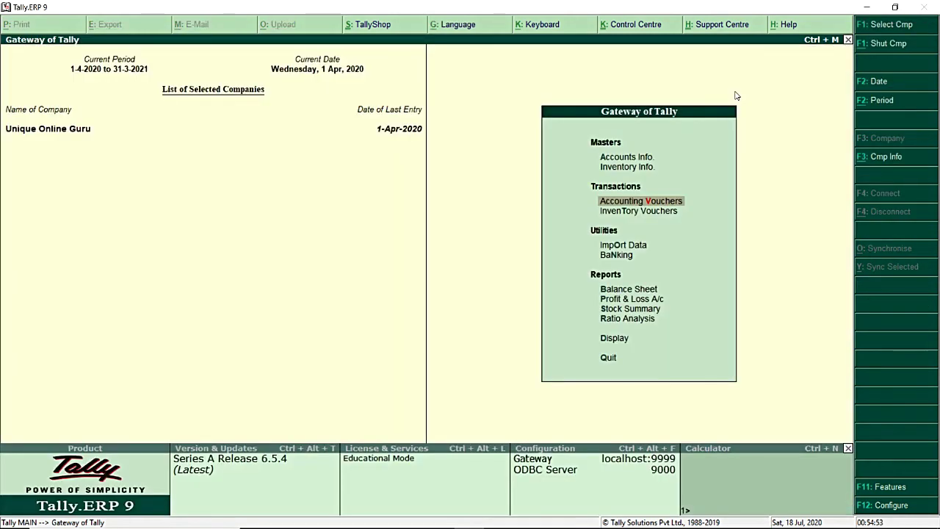